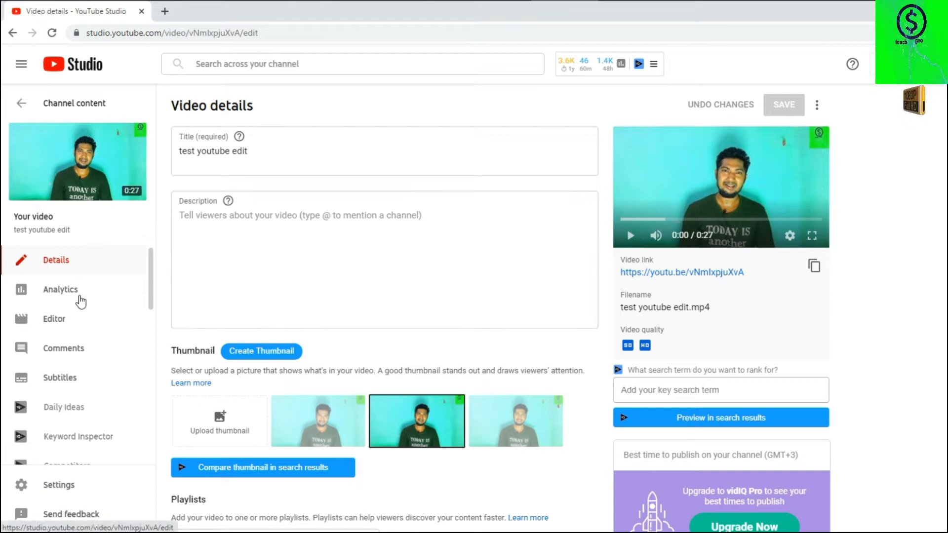
Step: Open the test video in the editor and play its opening seconds to find the part to remove
left_click(57, 319)
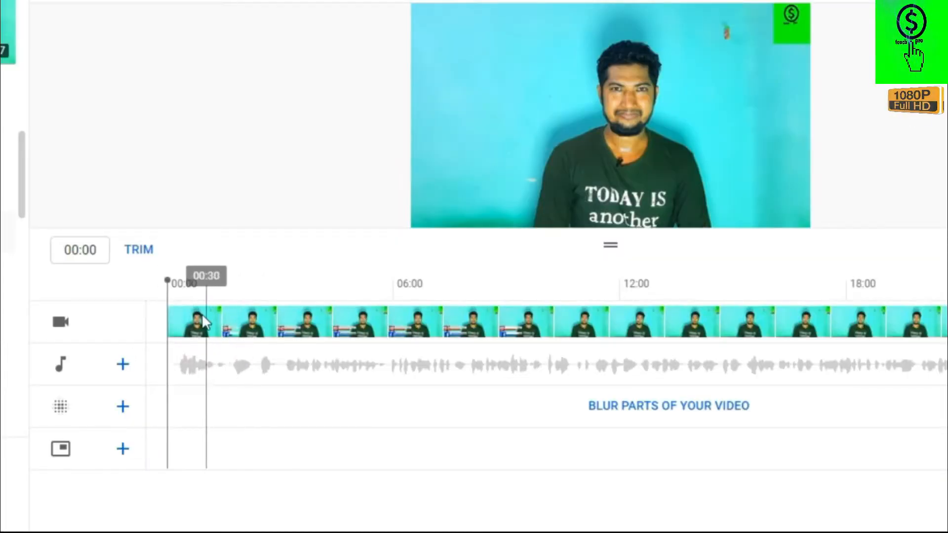
left_click(175, 284)
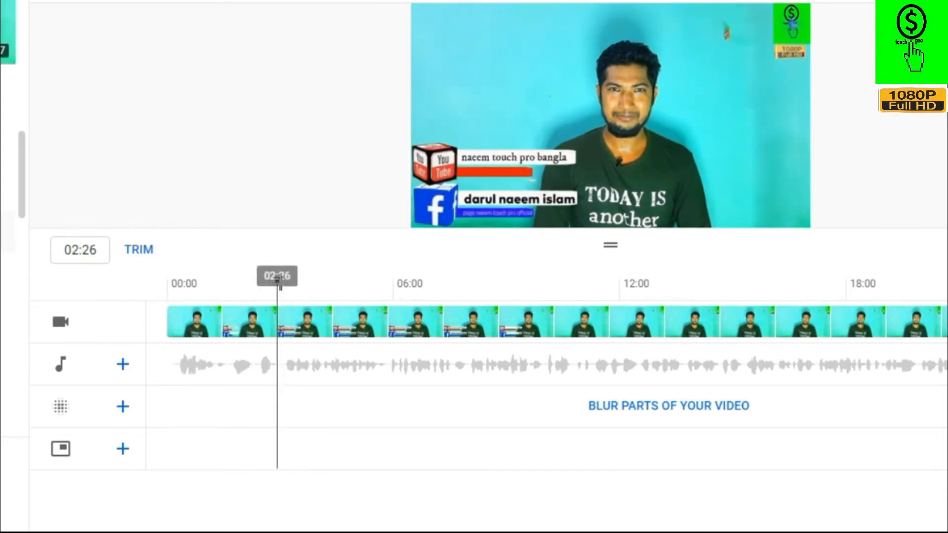
left_click_drag(280, 284, 235, 281)
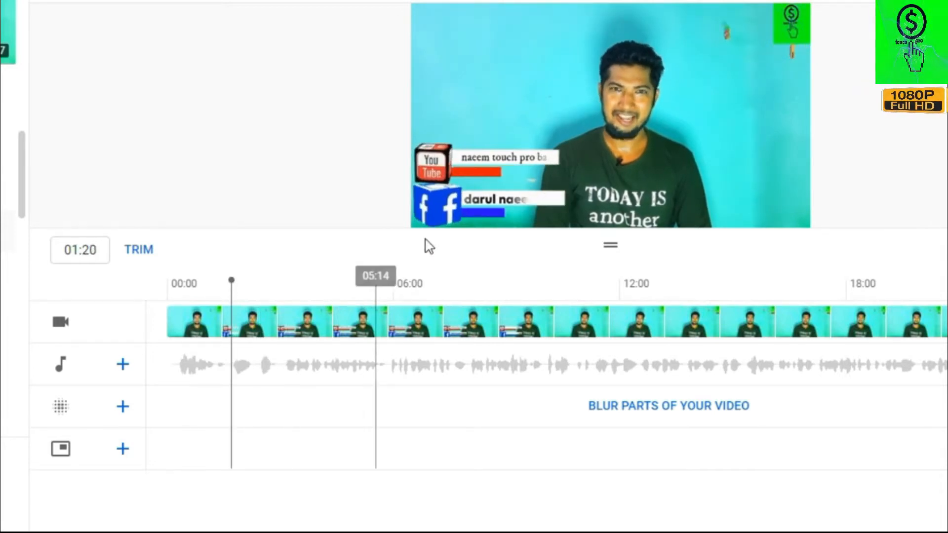
left_click(436, 224)
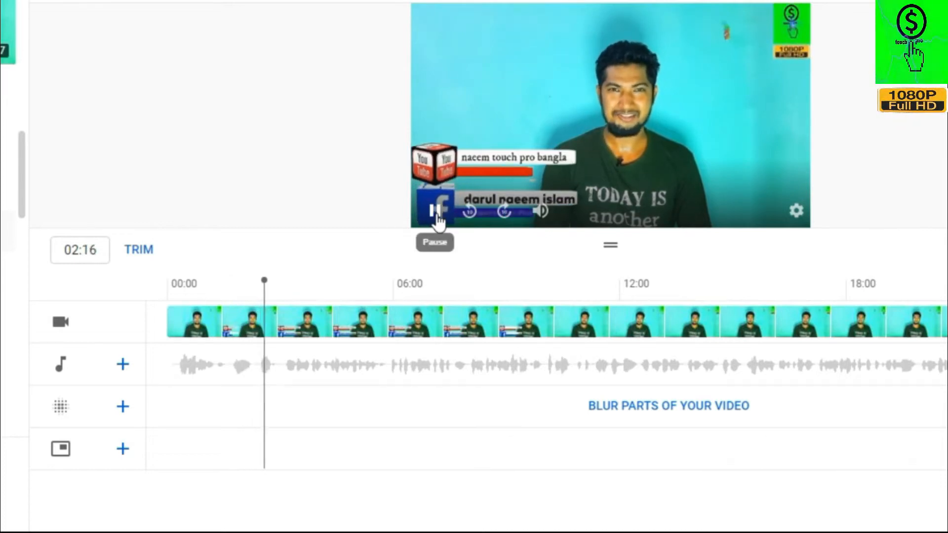
left_click(436, 223)
Step: Split the video at 01:17, cut out about 1.2 seconds after it, and play the previewed trim from 00:08
left_click_drag(271, 281, 229, 300)
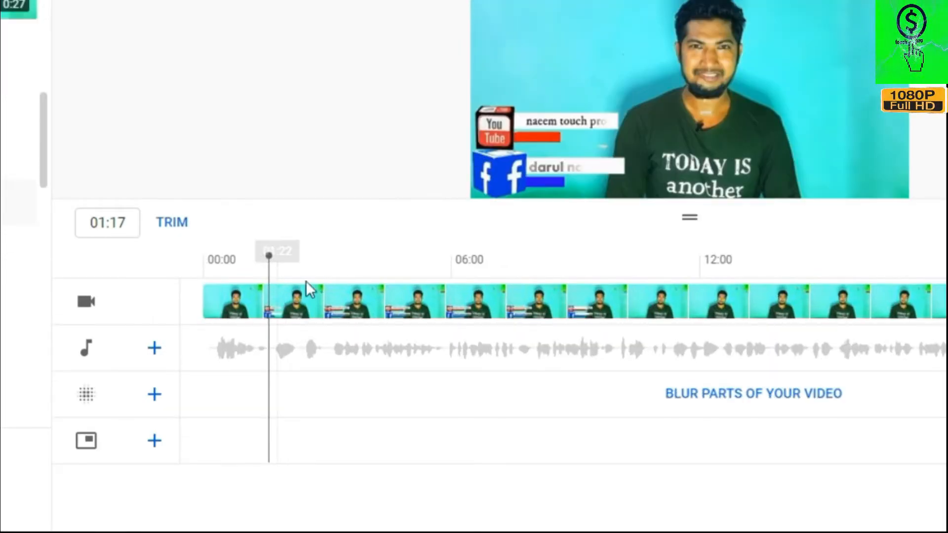
left_click(173, 227)
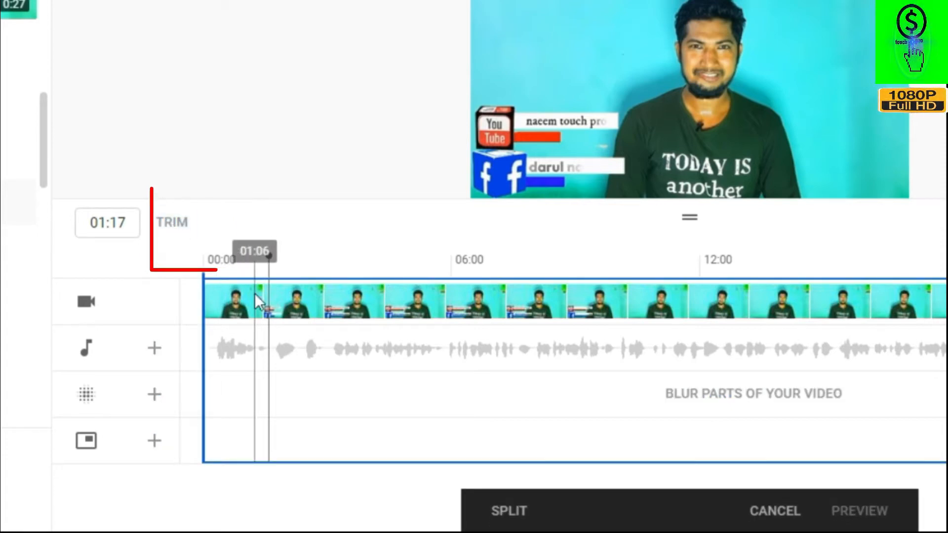
left_click(509, 518)
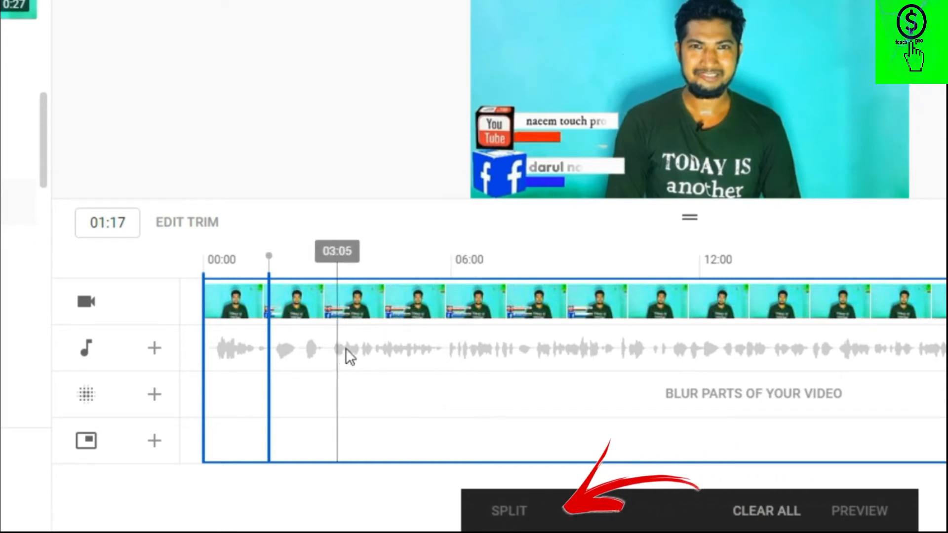
mouse_move(270, 314)
left_mouse_down()
mouse_move(317, 318)
mouse_move(324, 331)
left_mouse_up()
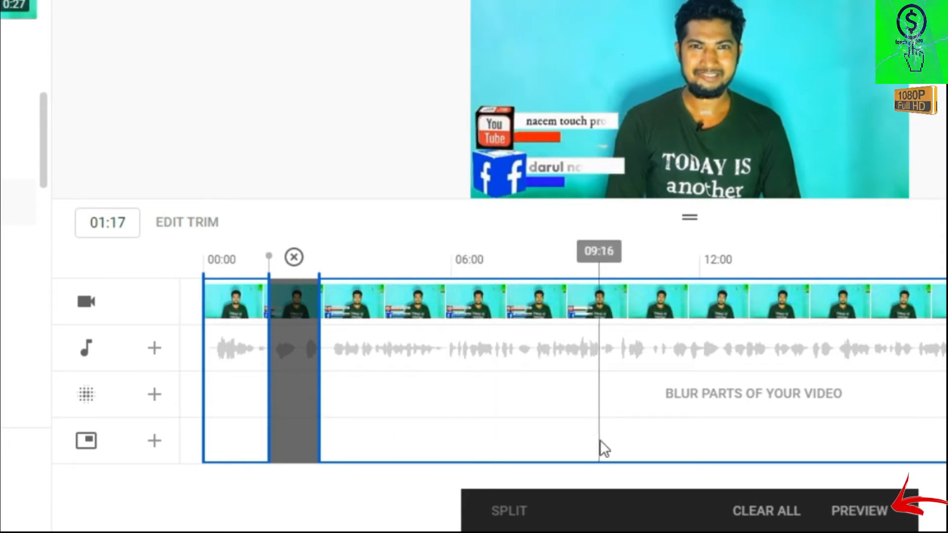
left_click(860, 524)
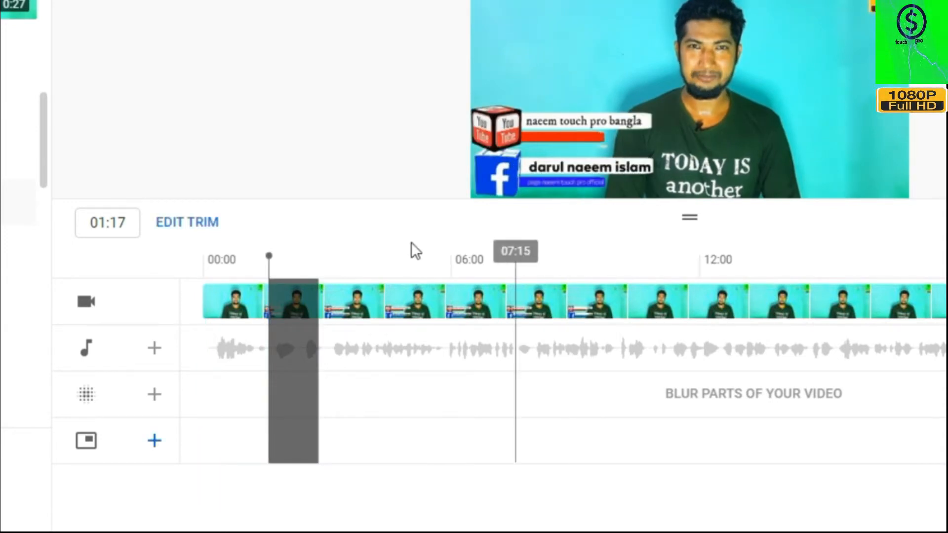
left_click_drag(270, 258, 217, 259)
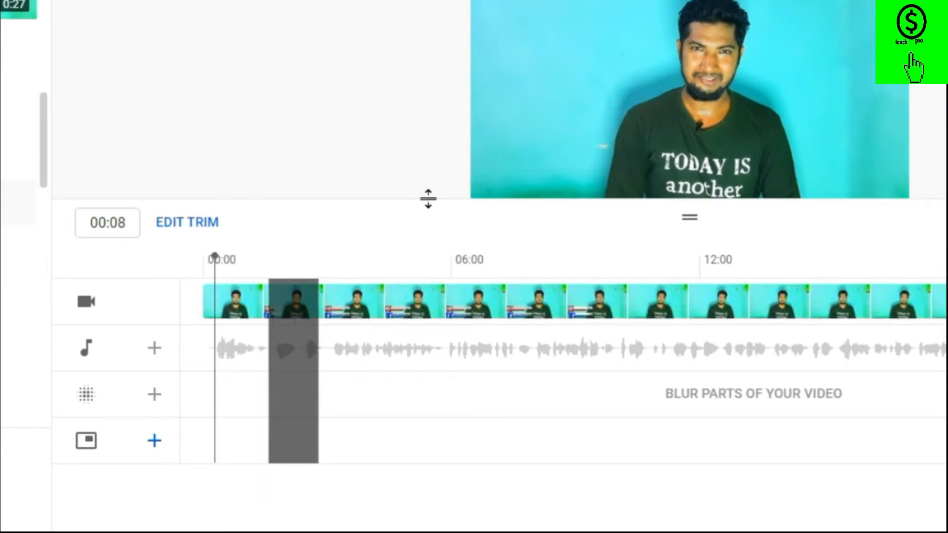
left_click(496, 182)
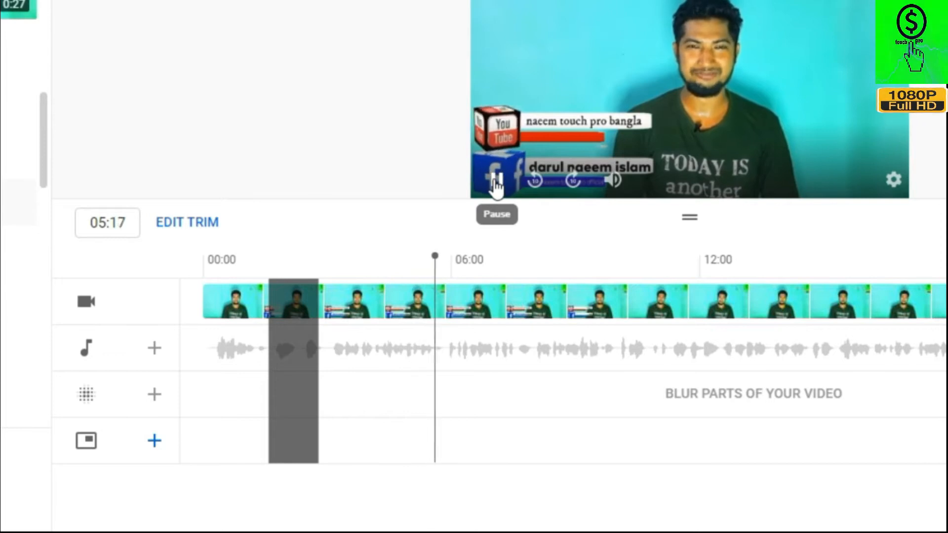
Step: Reopen the trim, split the video at 05:29 and cut out about one second after that point
left_click_drag(372, 300, 450, 300)
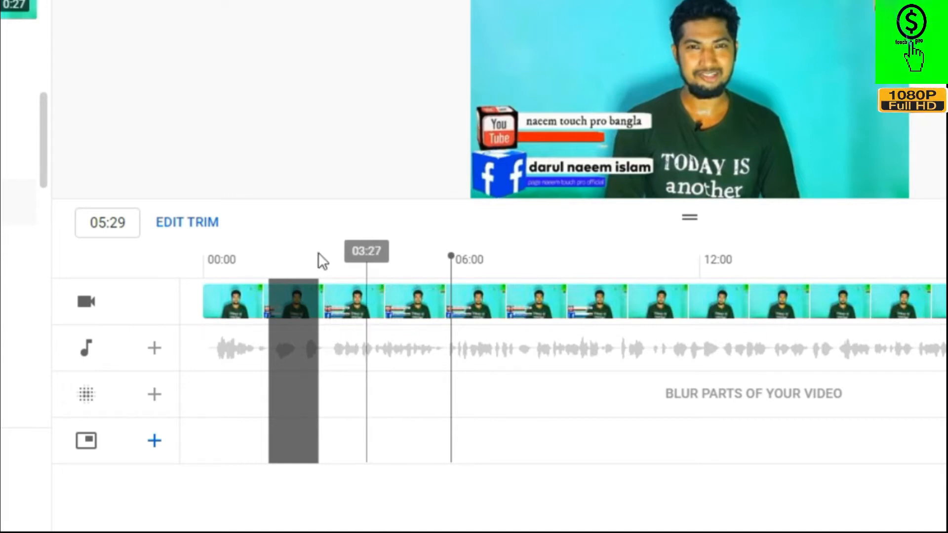
left_click(208, 223)
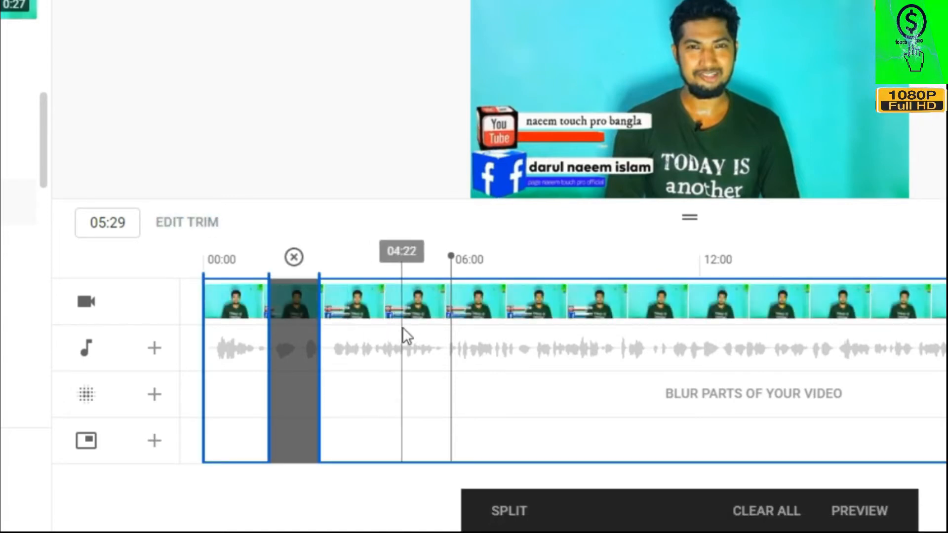
left_click(508, 511)
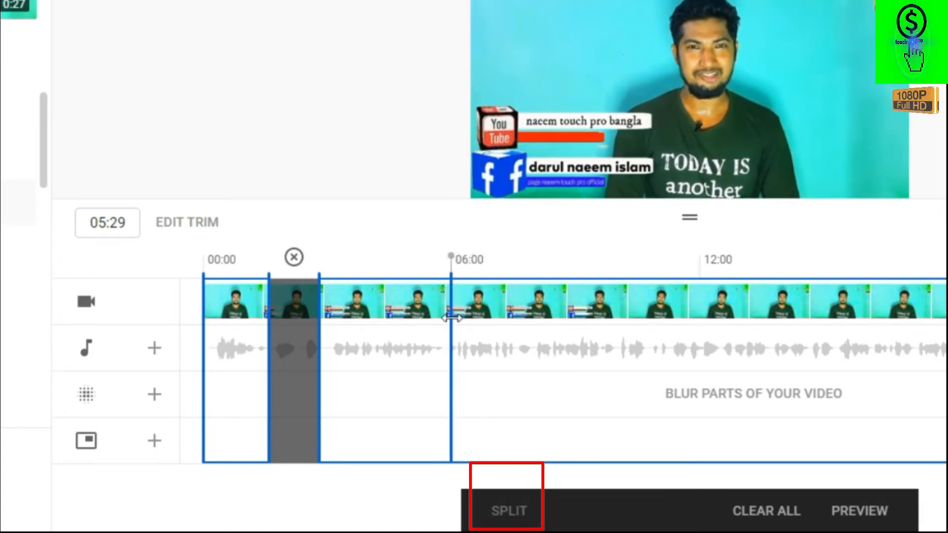
left_click_drag(460, 348, 496, 345)
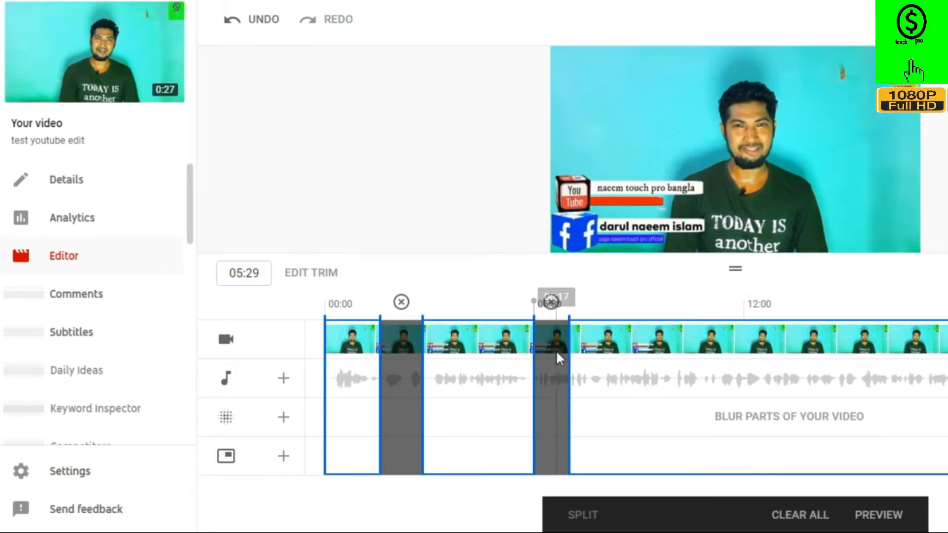
Step: Undo the cut at 05:29 and redo it
left_click(232, 25)
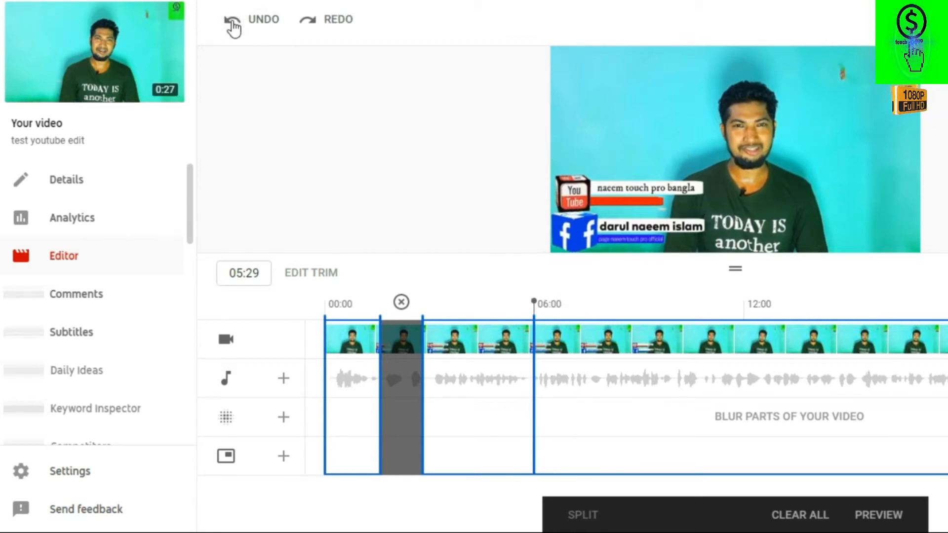
left_click(314, 23)
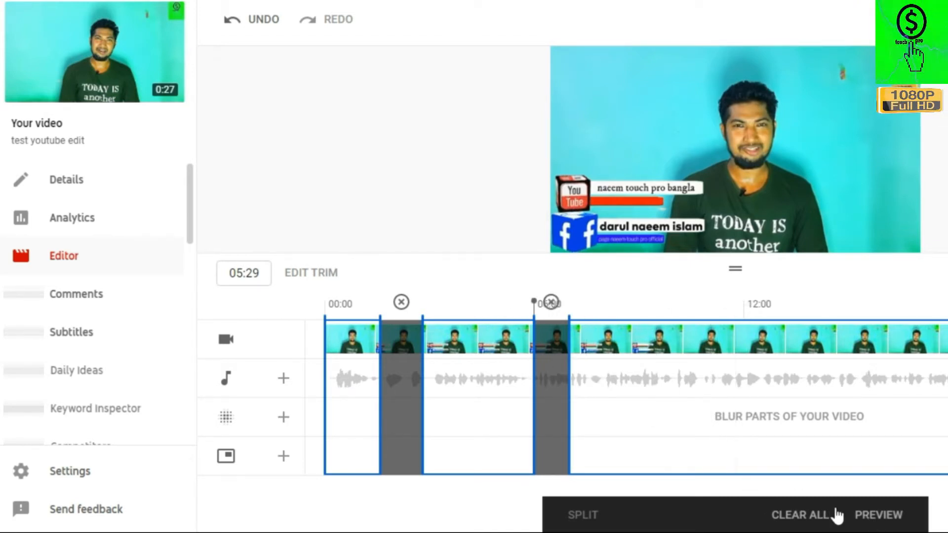
Step: Preview the trims and play the video across the second cut, starting shortly before 05:29
left_click(867, 516)
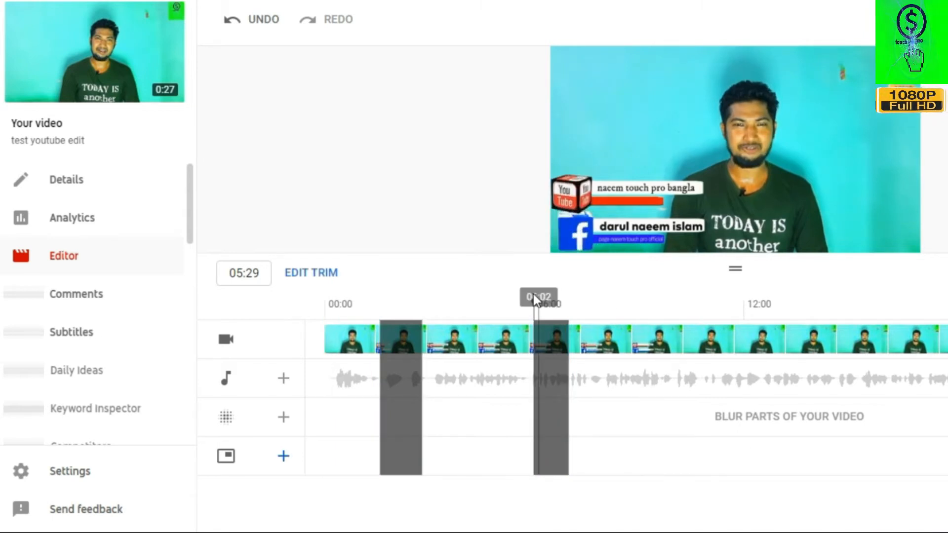
left_click_drag(535, 301, 521, 300)
left_click(571, 241)
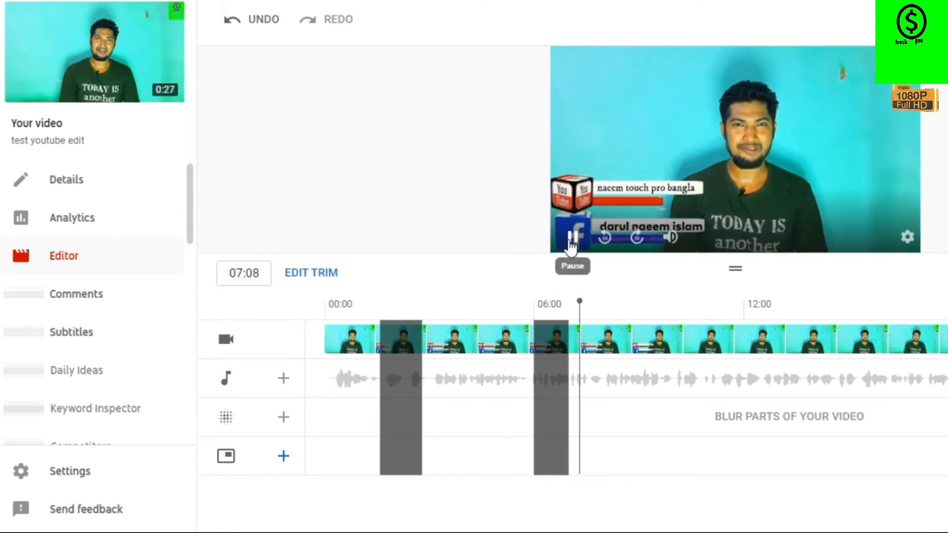
left_click(571, 241)
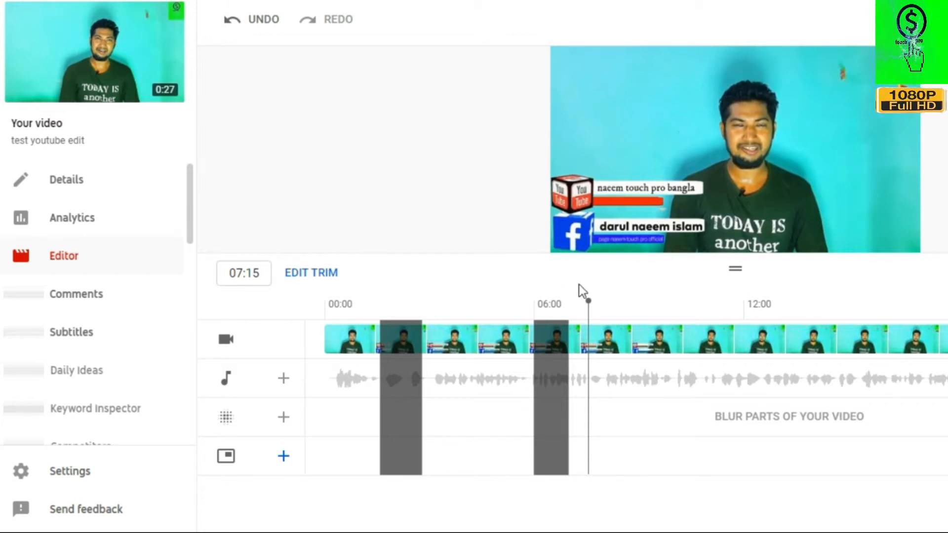
Step: Reopen the trim, split the video at 10:01 and cut out about 0.7 seconds after that point
left_click_drag(589, 309, 676, 340)
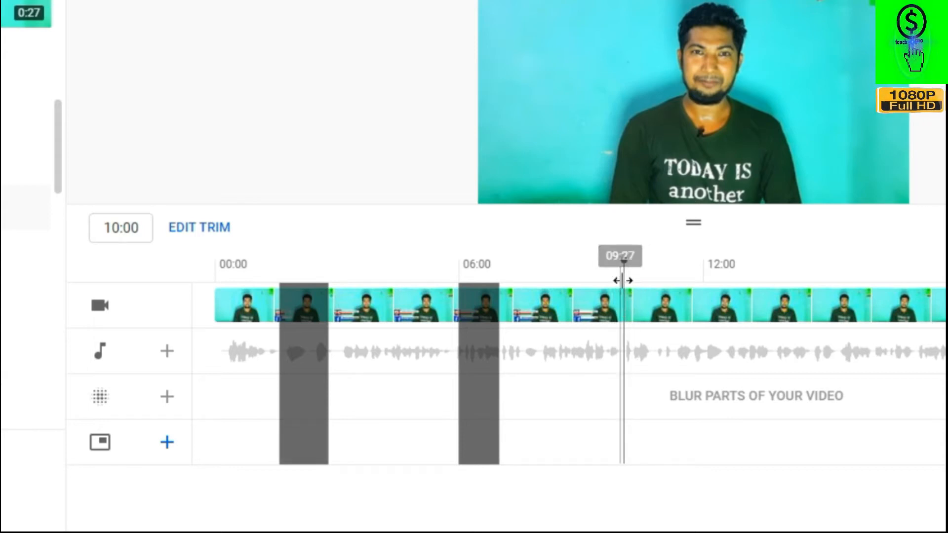
left_click(207, 228)
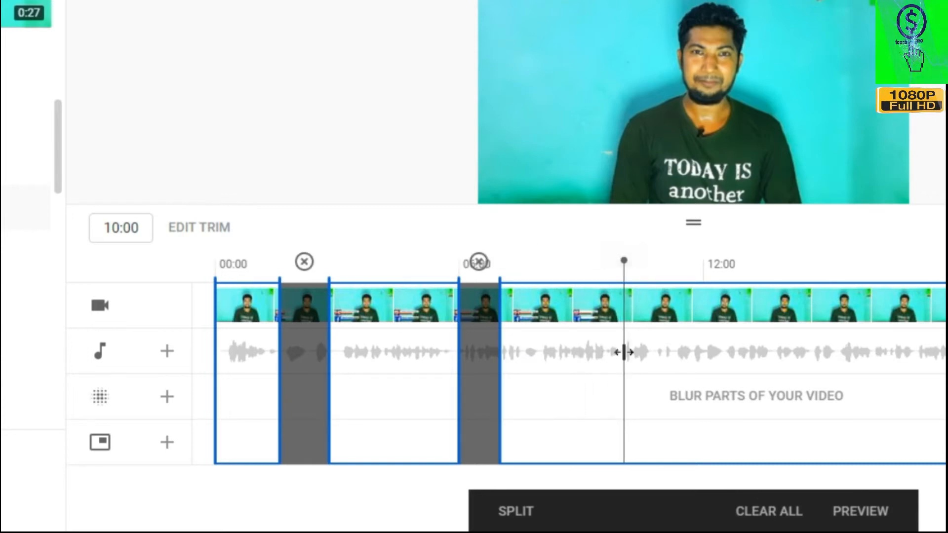
left_click_drag(624, 352, 626, 352)
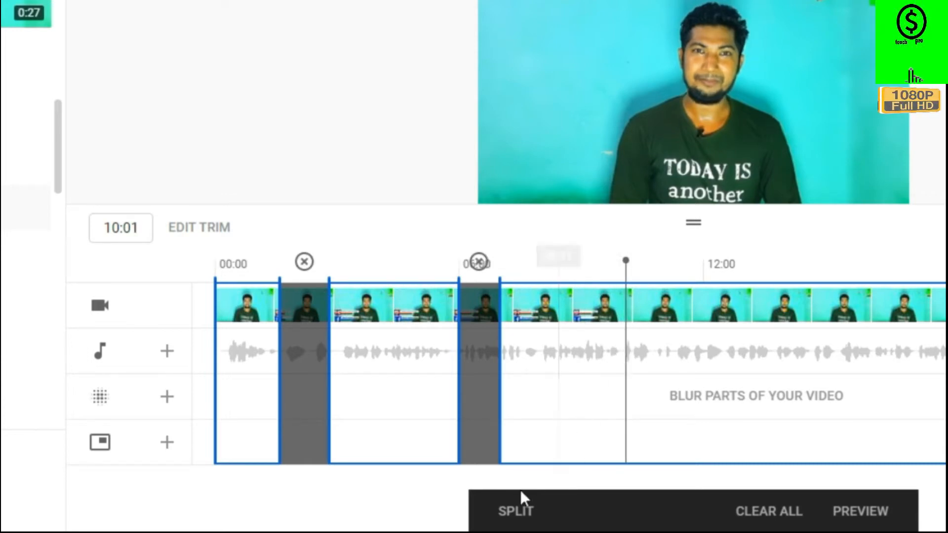
left_click(510, 510)
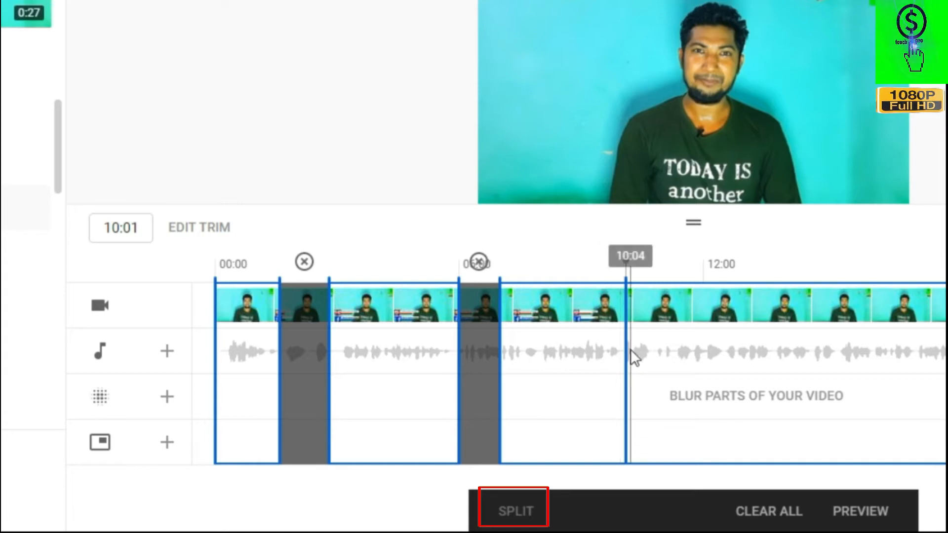
left_click_drag(631, 349, 657, 342)
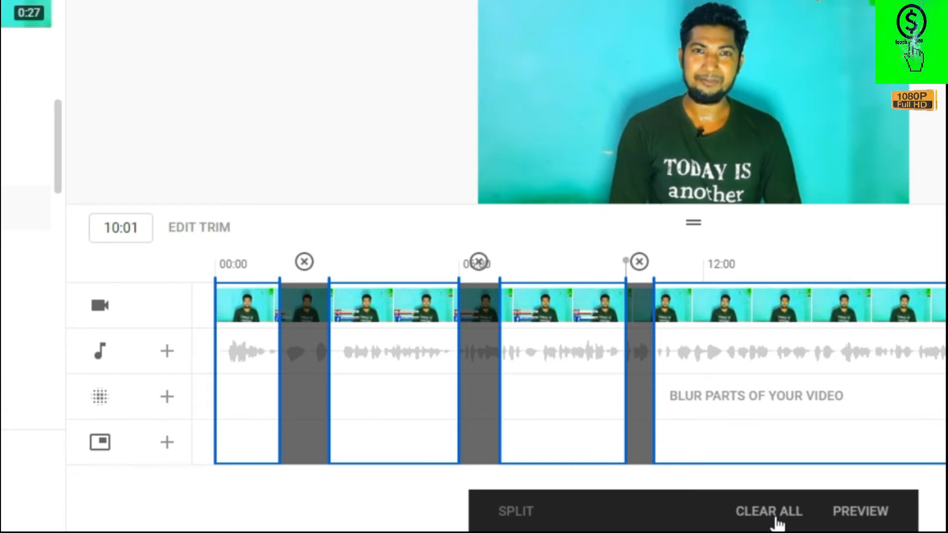
Step: Preview the third cut by playing the video from 09:20, and undo that cut
left_click(847, 511)
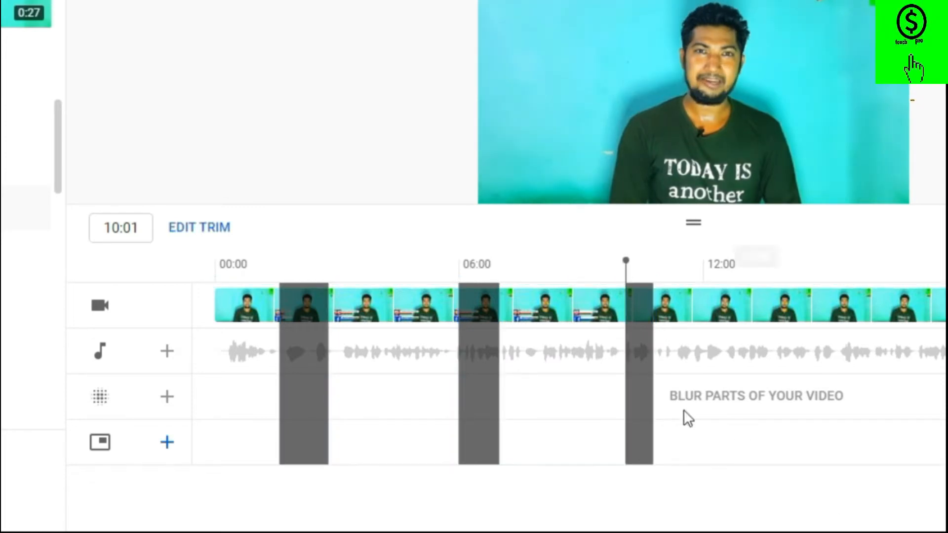
left_click_drag(616, 262, 611, 263)
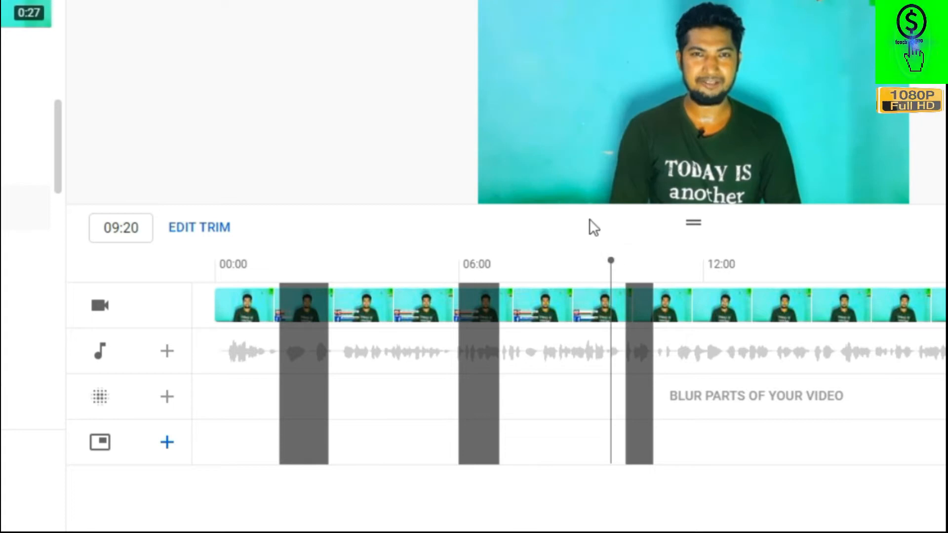
left_click(507, 188)
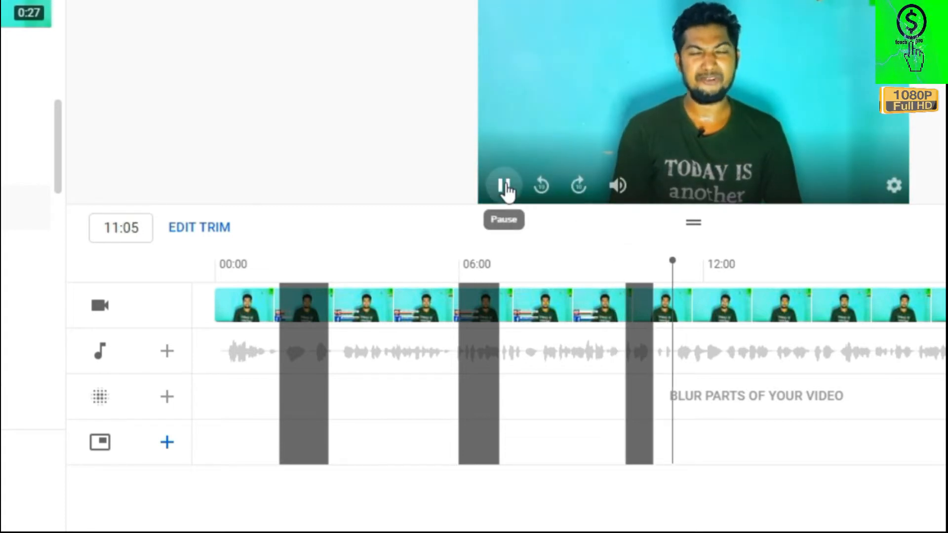
left_click(504, 188)
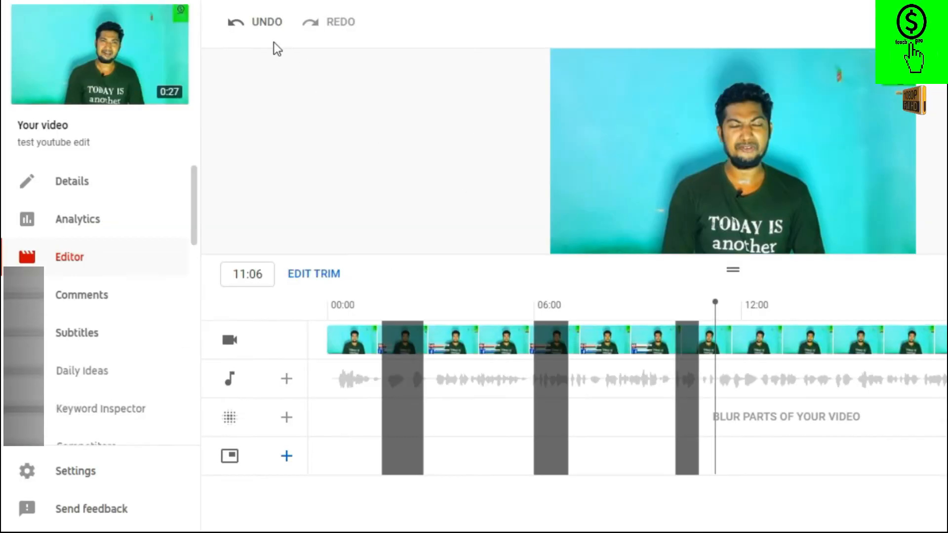
left_click(239, 29)
left_click(239, 29)
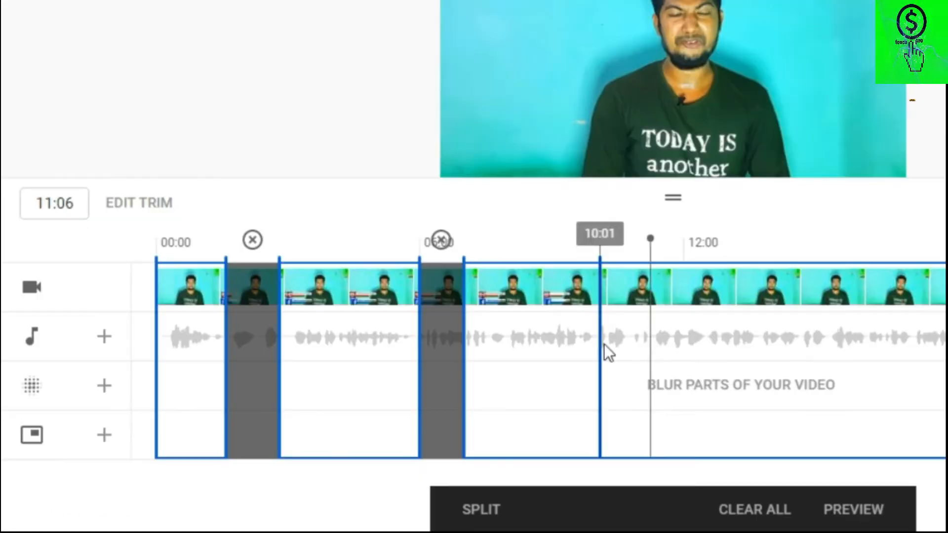
Step: Split the video at 10:10, cut out about 0.6 seconds after that point, and preview the trims
left_click(685, 385)
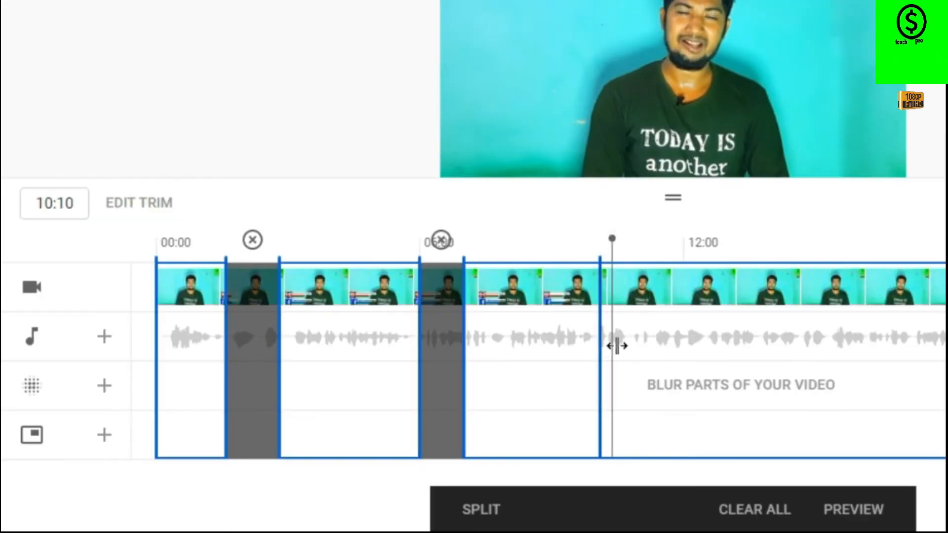
left_click(480, 510)
left_click_drag(614, 355, 643, 358)
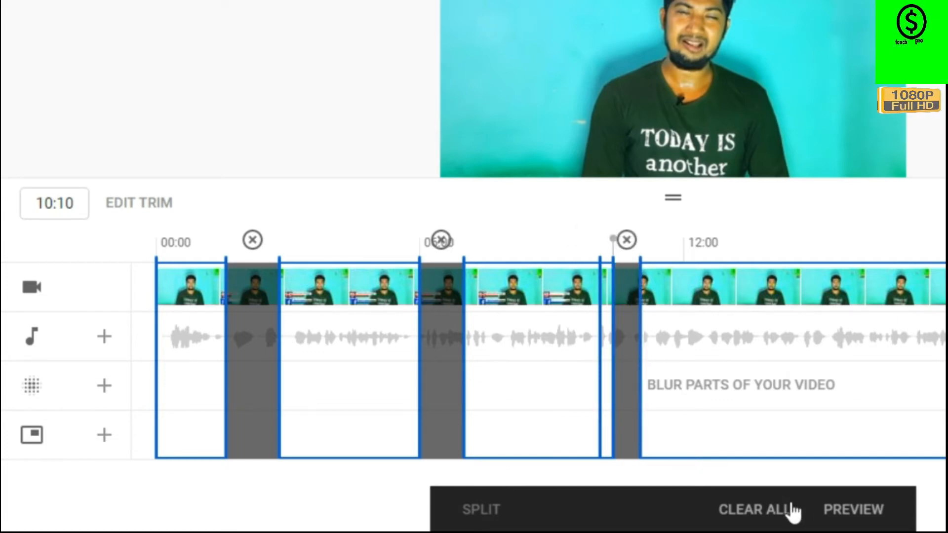
left_click(849, 514)
Step: Play the video from 10:10 to check the transition across the new third cut
mouse_move(474, 157)
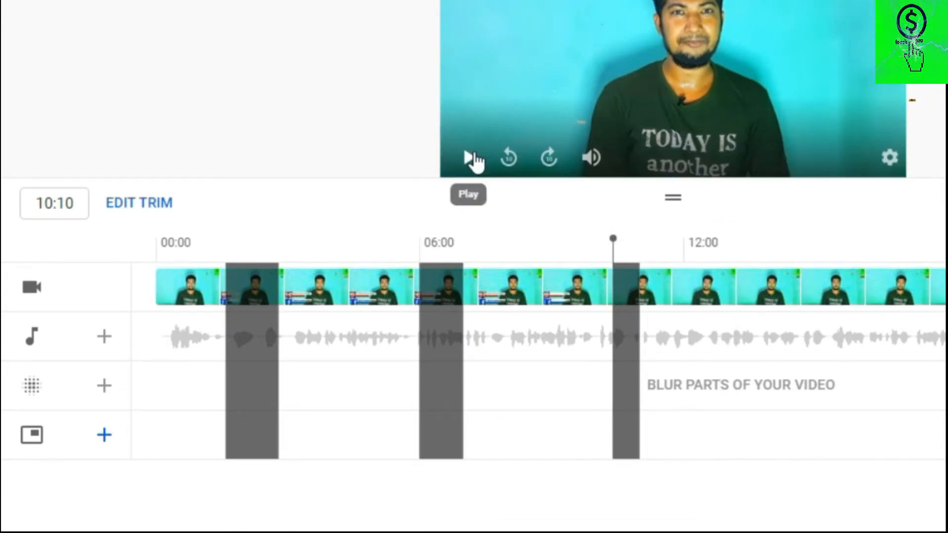
left_click(475, 159)
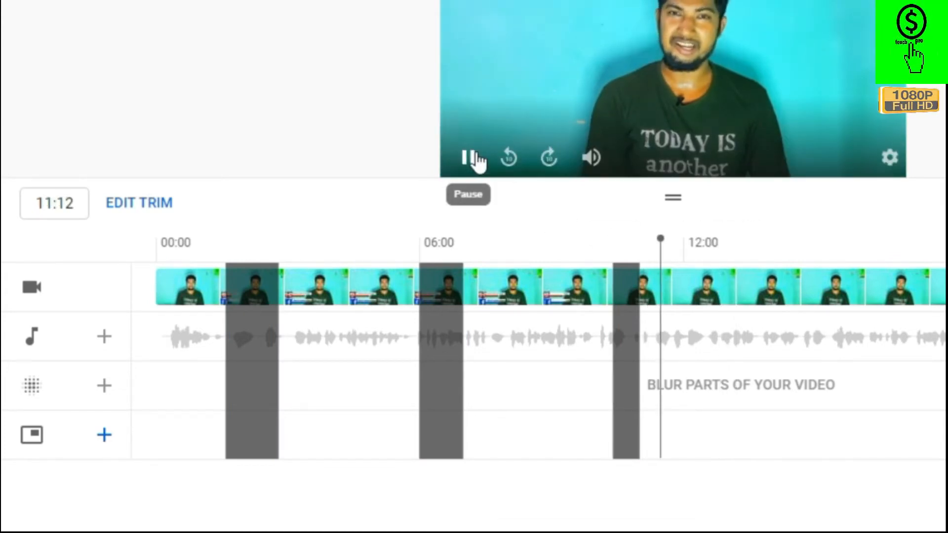
left_click(482, 163)
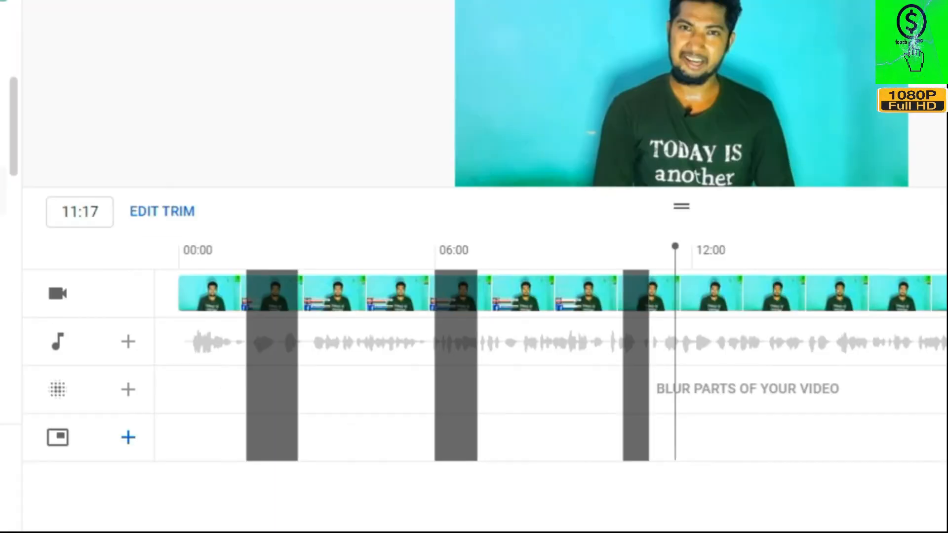
Step: Reopen the trim, split the video at 13:10, cut out about 0.7 seconds after that point, and preview the trims
left_click(786, 352)
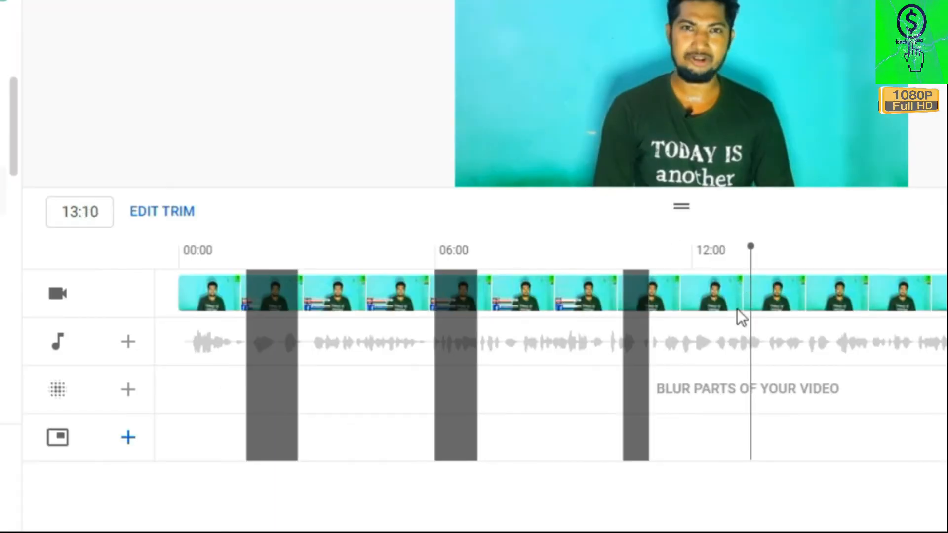
left_click(143, 212)
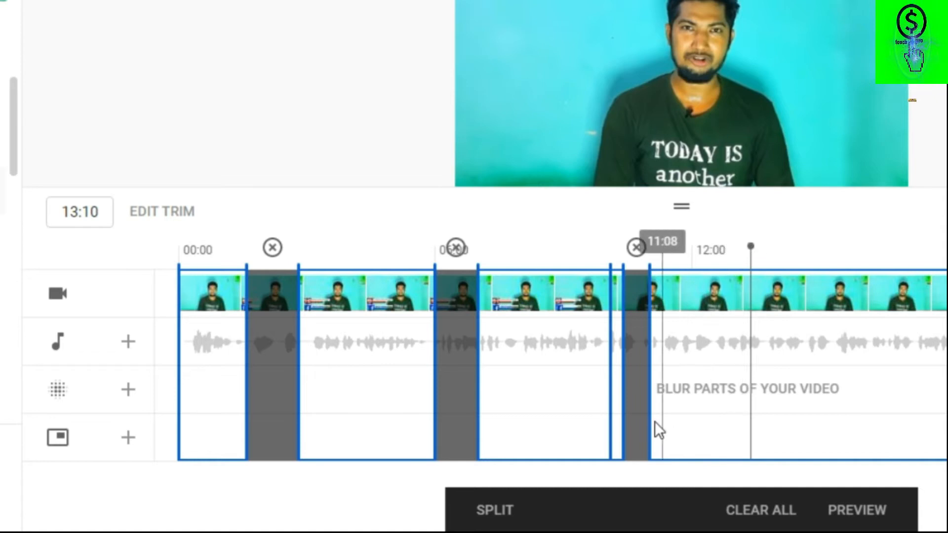
left_click(514, 504)
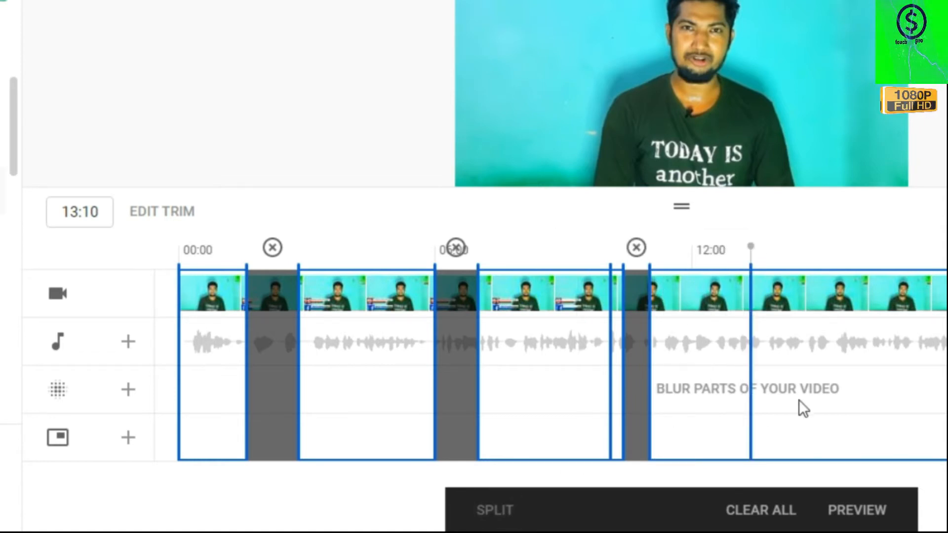
left_click_drag(758, 383, 785, 380)
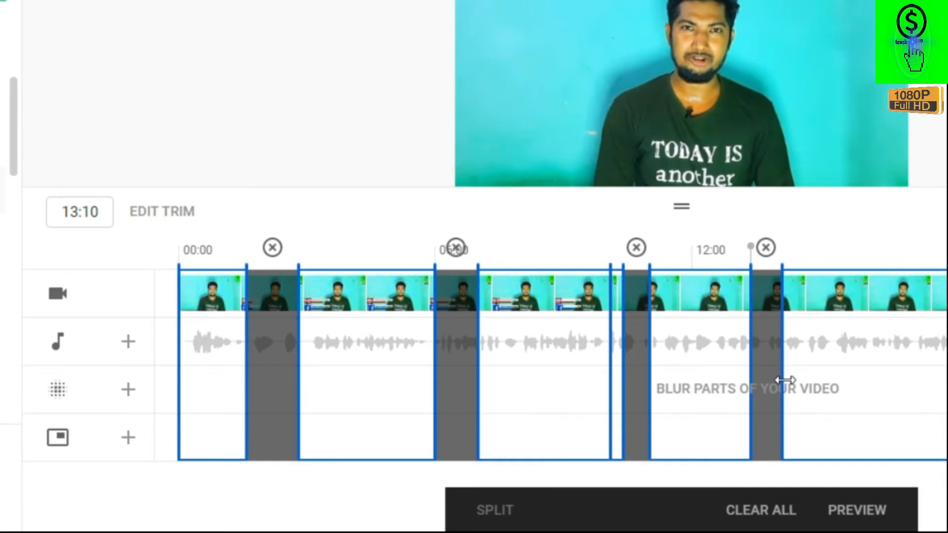
left_click(841, 509)
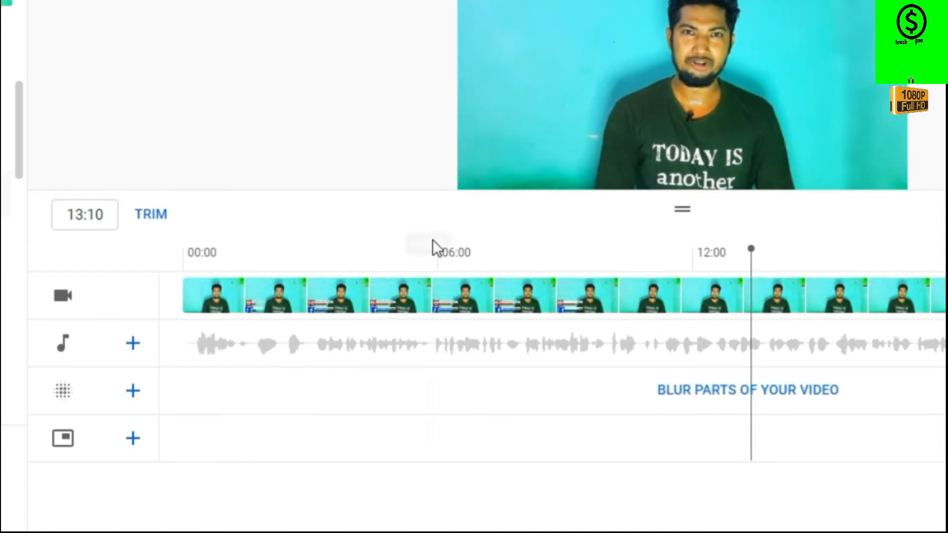
Step: Apply a face blur to all detected faces, shrink its area around the face, and discard the blur changes
left_click(132, 395)
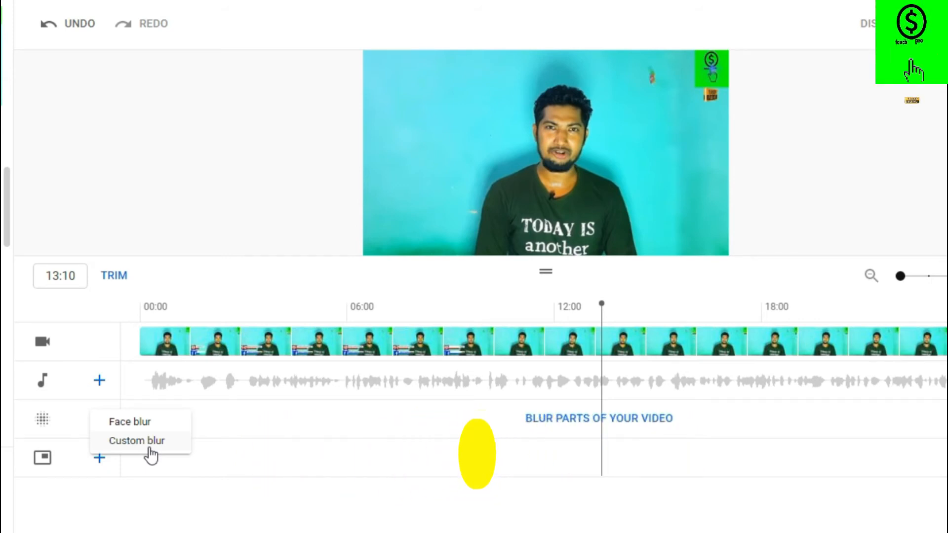
left_click(130, 422)
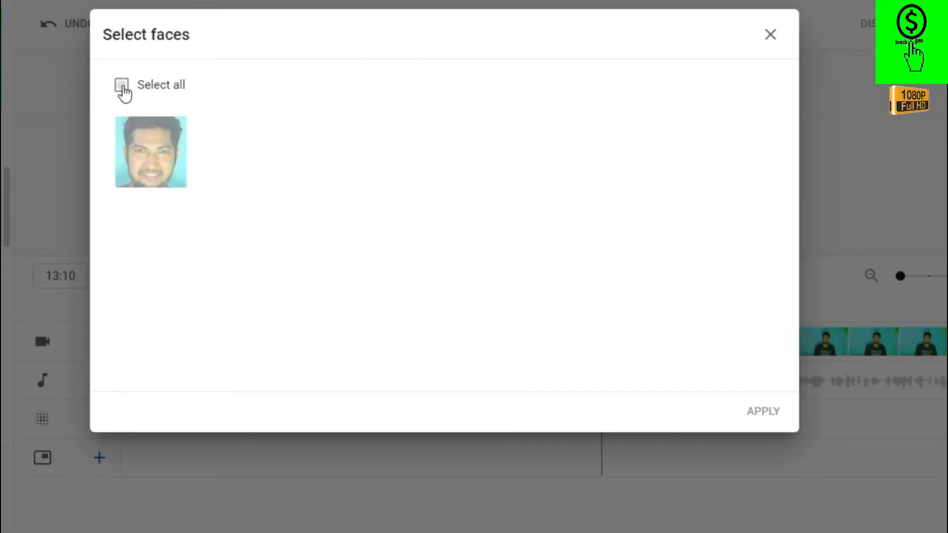
left_click(122, 86)
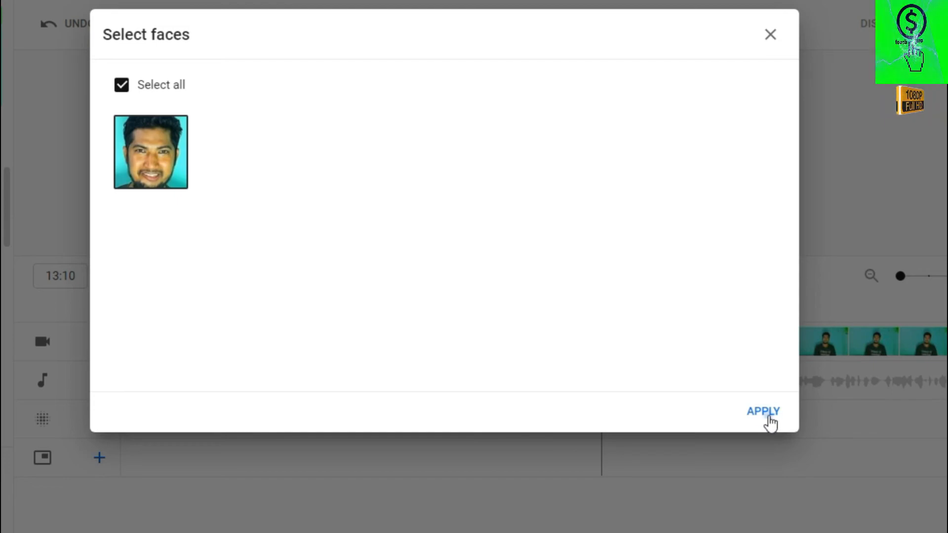
left_click(770, 419)
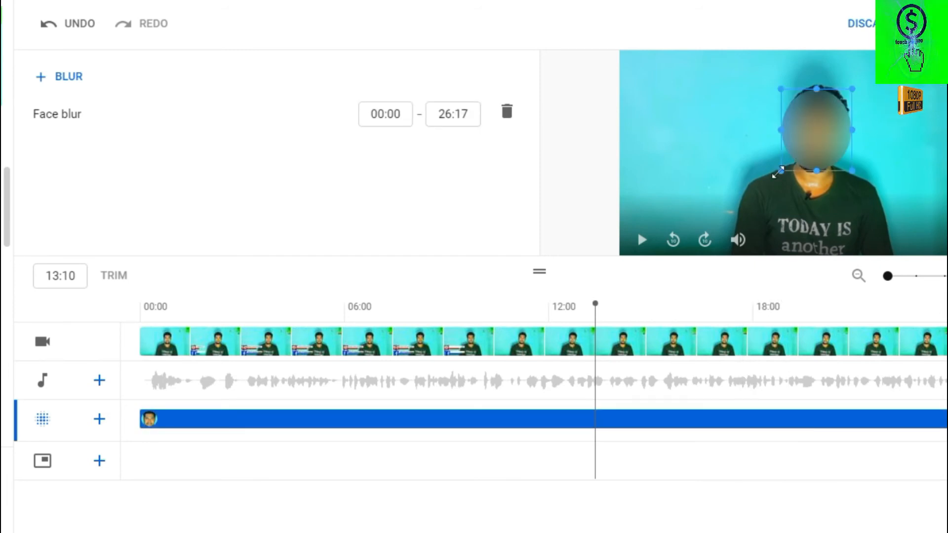
left_click_drag(779, 172, 794, 154)
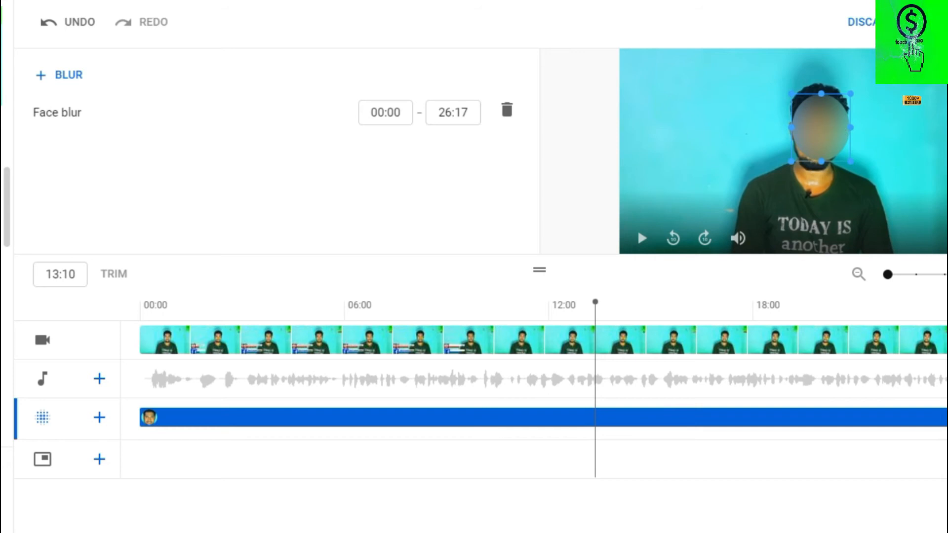
left_click(862, 22)
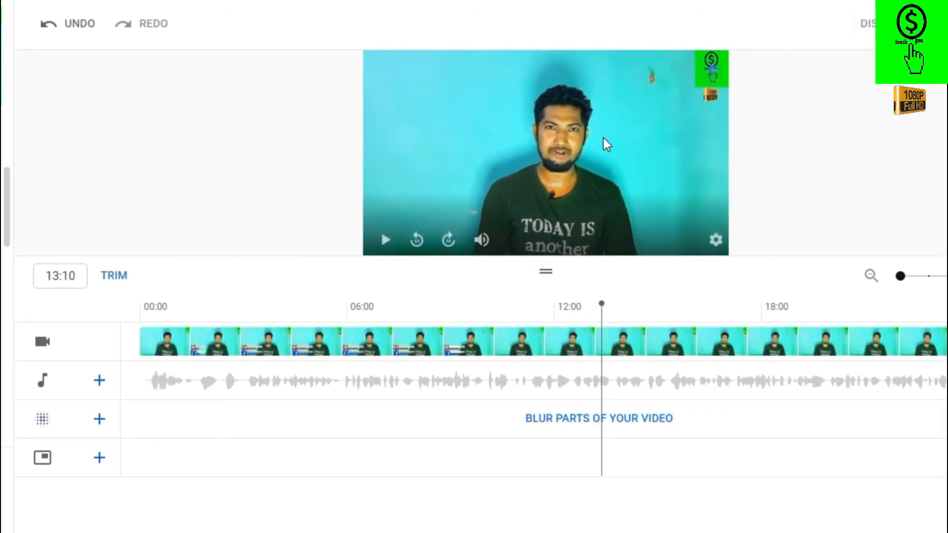
Step: Add a rectangular custom blur ending at 26:07, move it off the face to the frame's upper-right corner, and fix its position
left_click(99, 421)
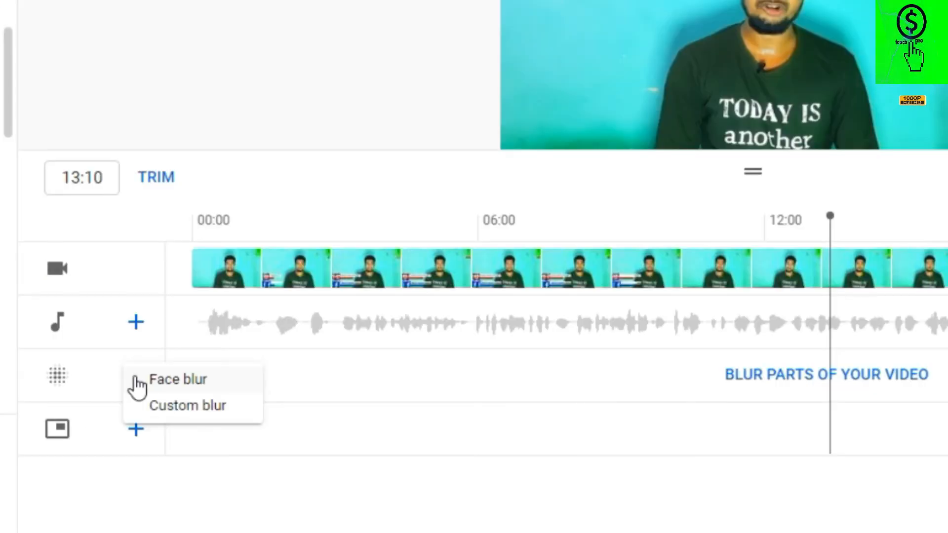
left_click(167, 406)
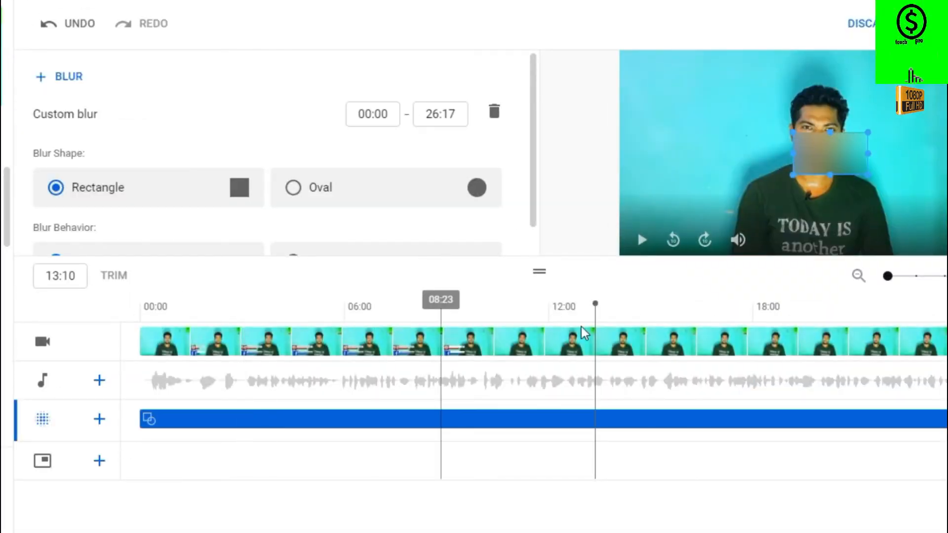
left_click_drag(828, 150, 946, 74)
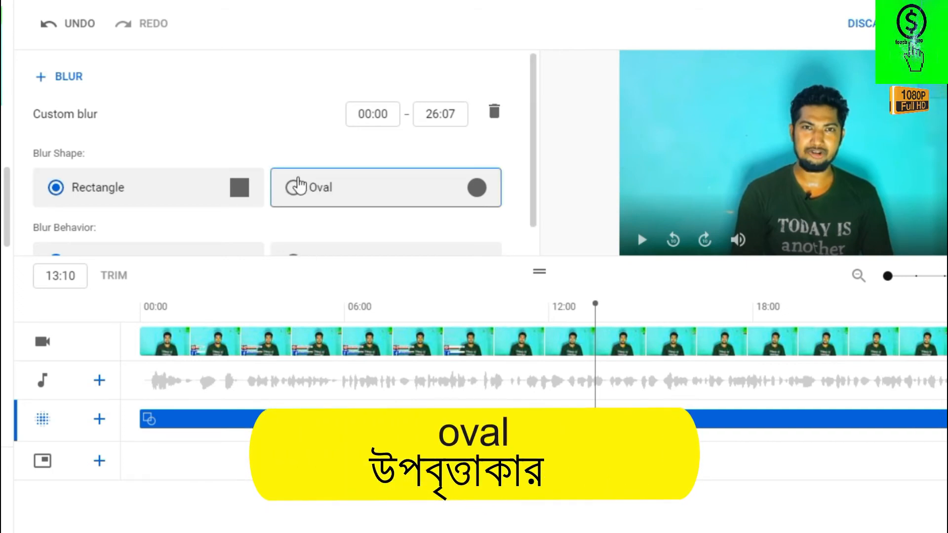
scroll(302, 205, "down", 1)
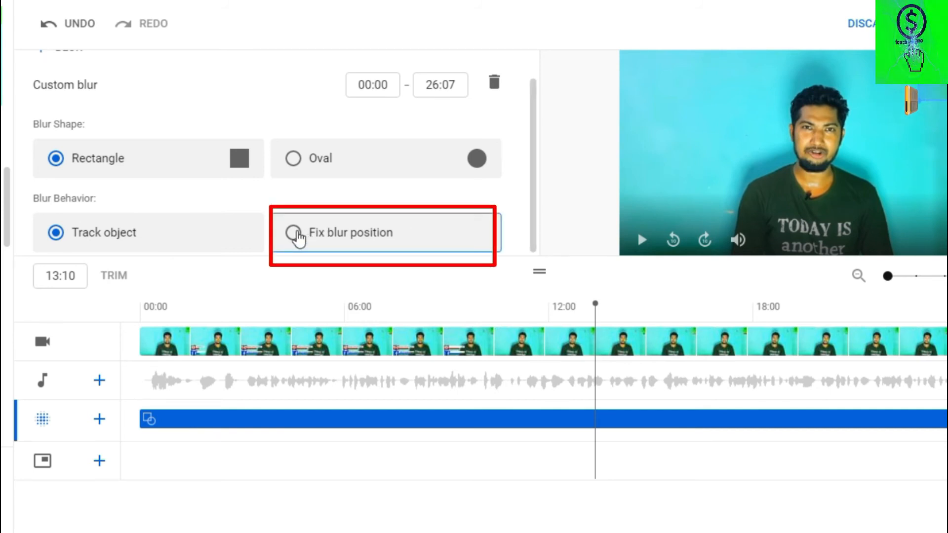
left_click(296, 233)
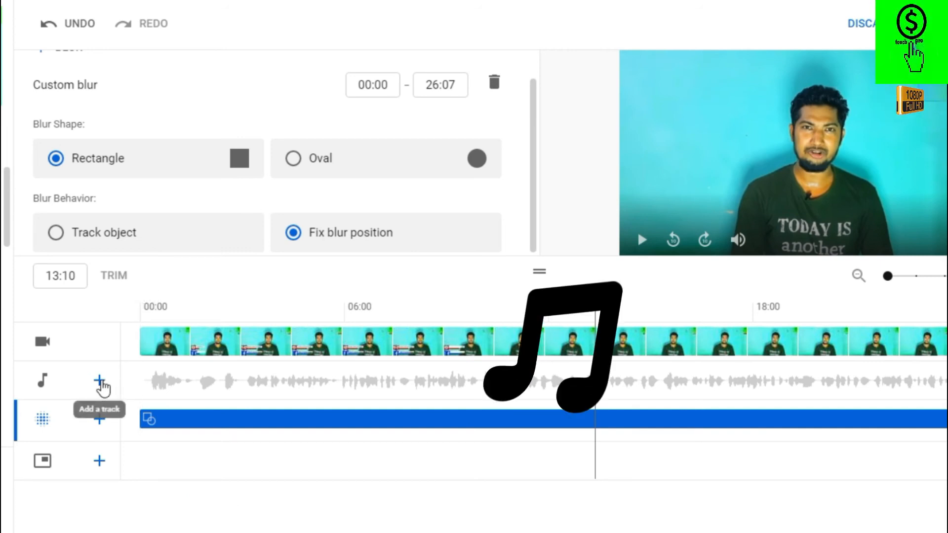
Step: Listen to the free music track North Oakland Extasy and add it to the video's audio
left_click(100, 382)
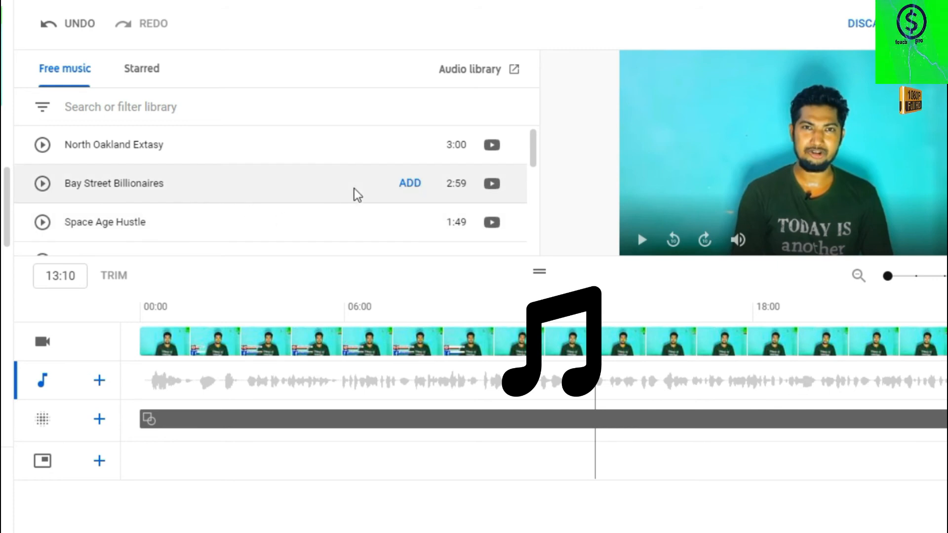
mouse_move(536, 159)
left_mouse_down()
mouse_move(534, 181)
mouse_move(539, 142)
left_mouse_up()
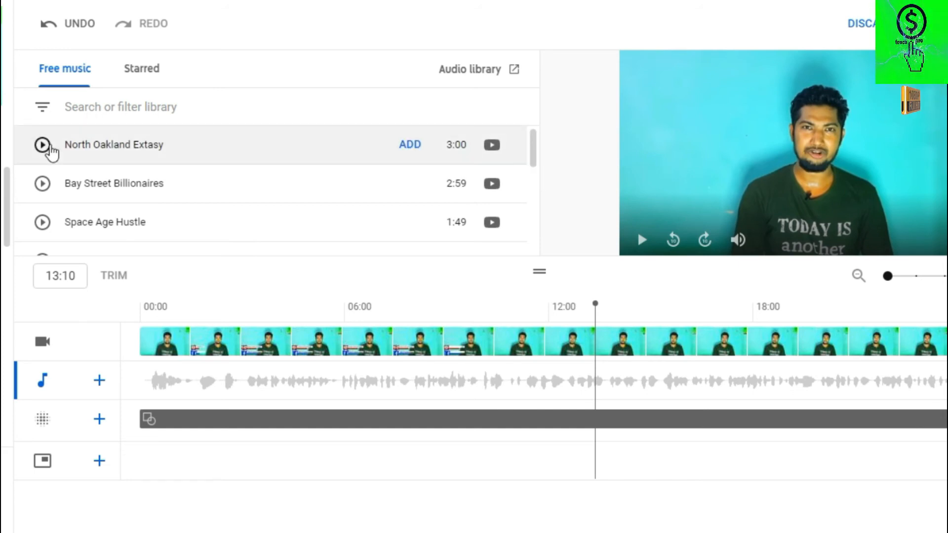
left_click(49, 150)
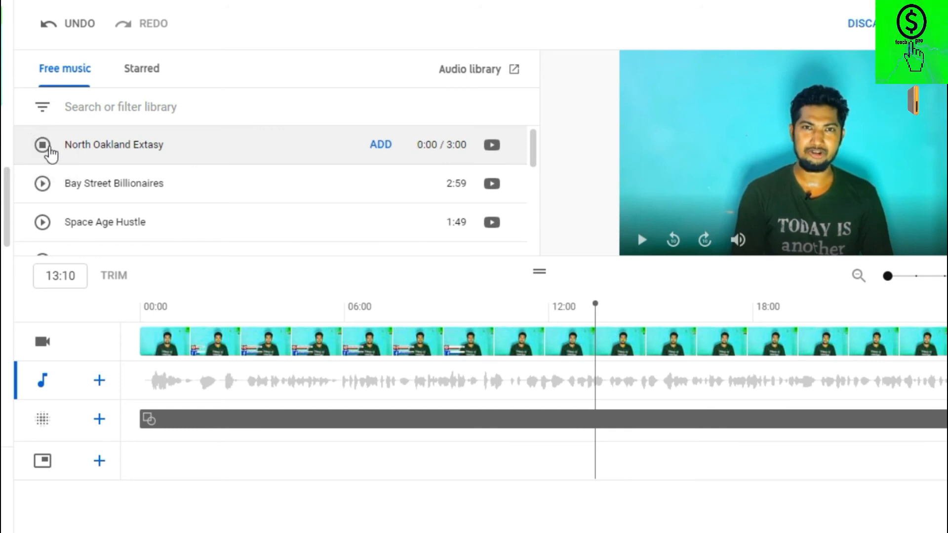
left_click(49, 150)
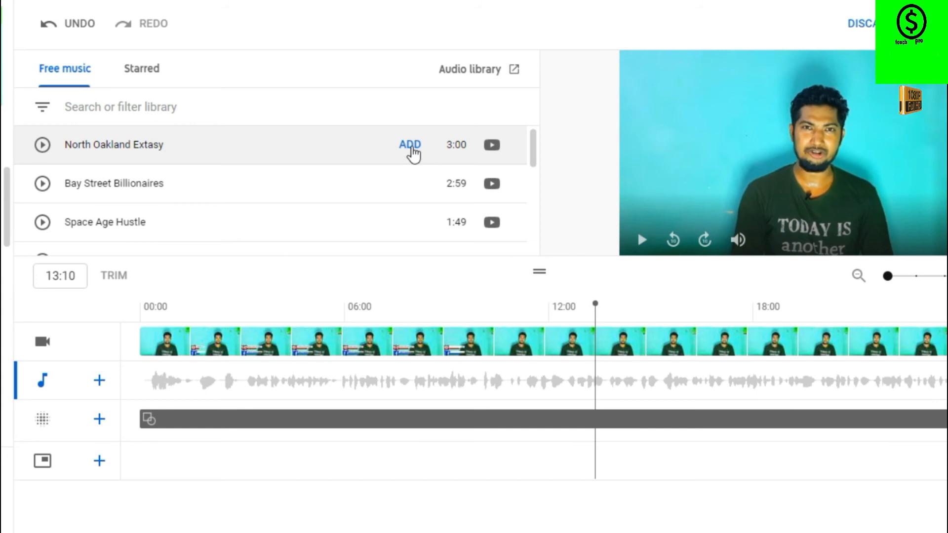
left_click(413, 149)
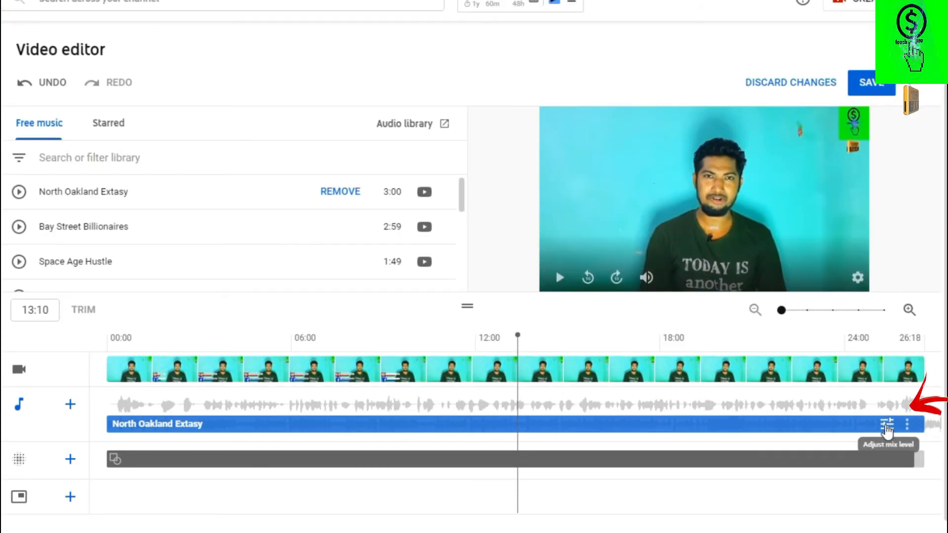
Step: Lower the North Oakland Extasy track's mix level to near minimum and play the video from 13:10 to check the sound
left_click(888, 426)
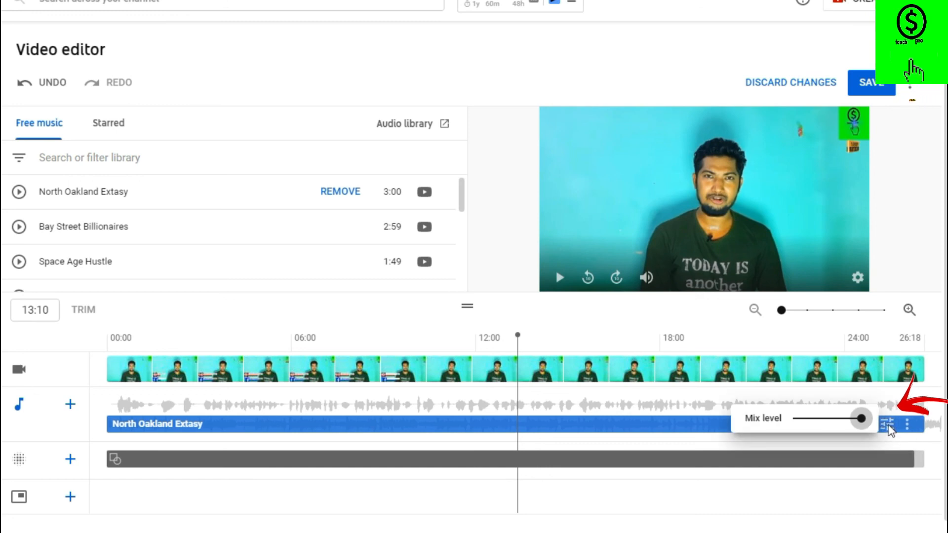
left_click(804, 418)
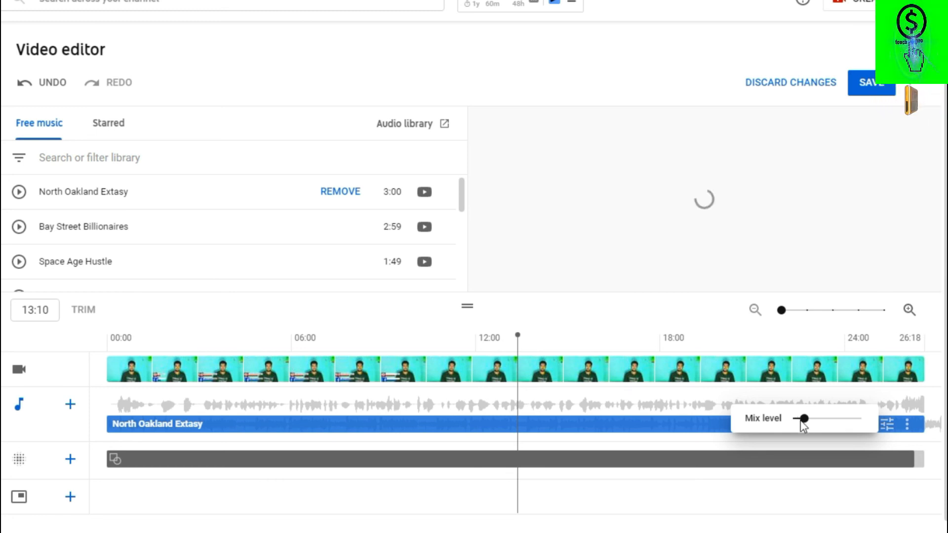
left_click(559, 277)
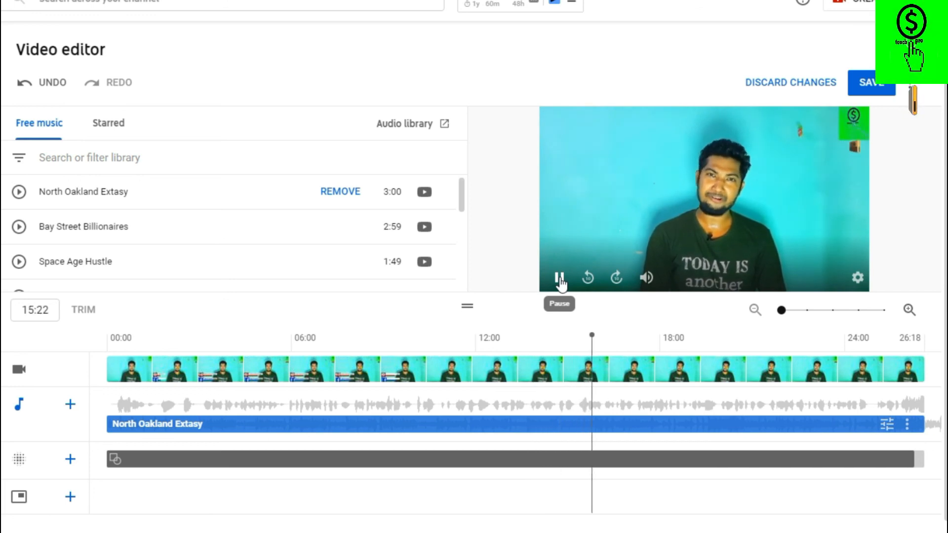
left_click(560, 277)
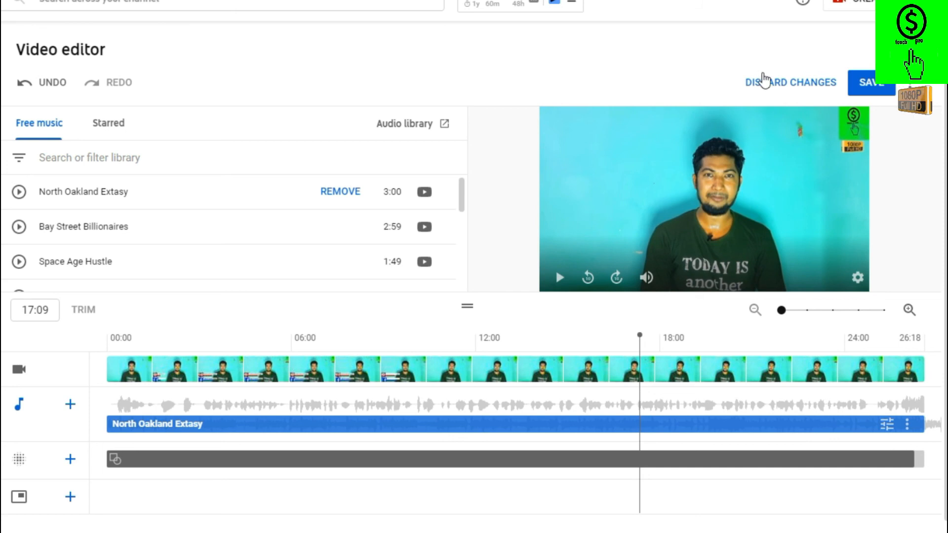
Step: Discard all unsaved blur and music changes to the video
left_click(766, 83)
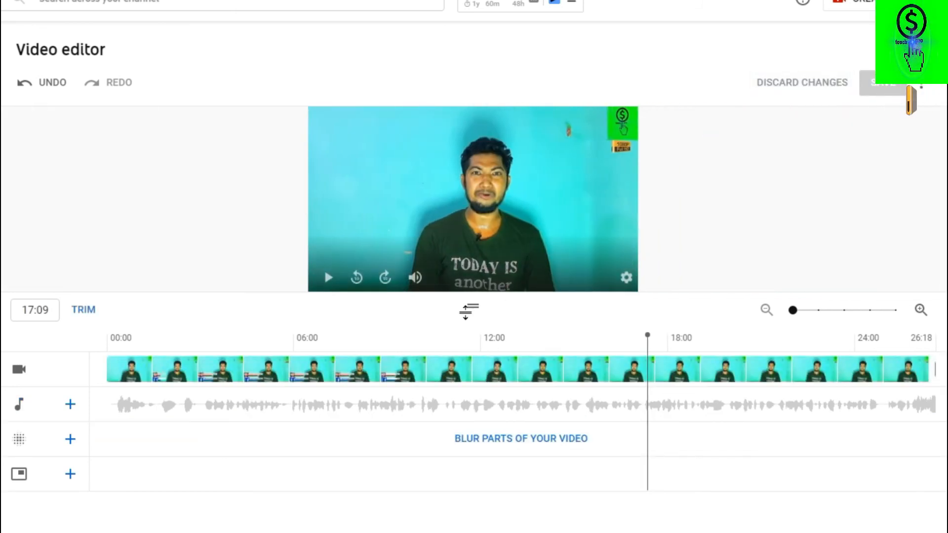